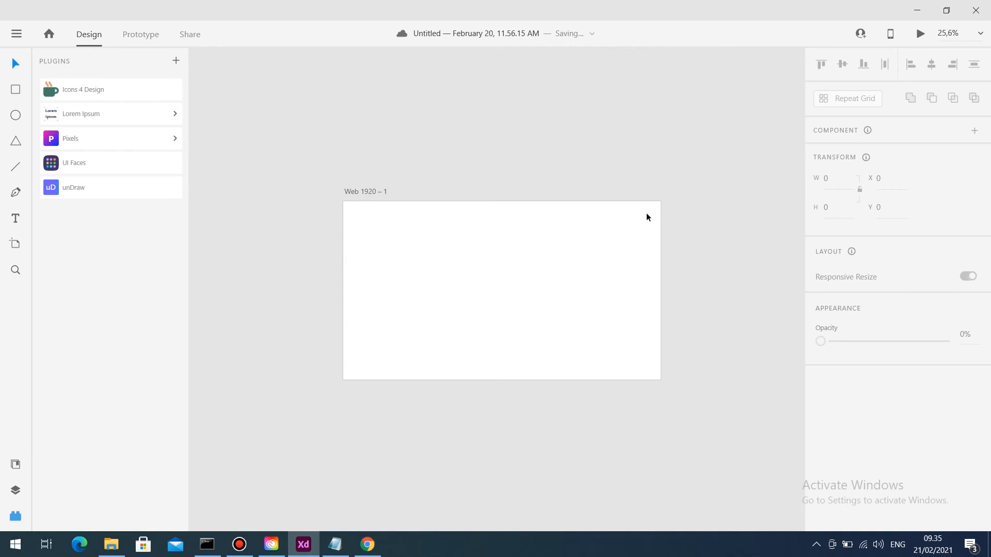
- Turn on the layout grid for the Web 1920 – 1 artboard
click(614, 239)
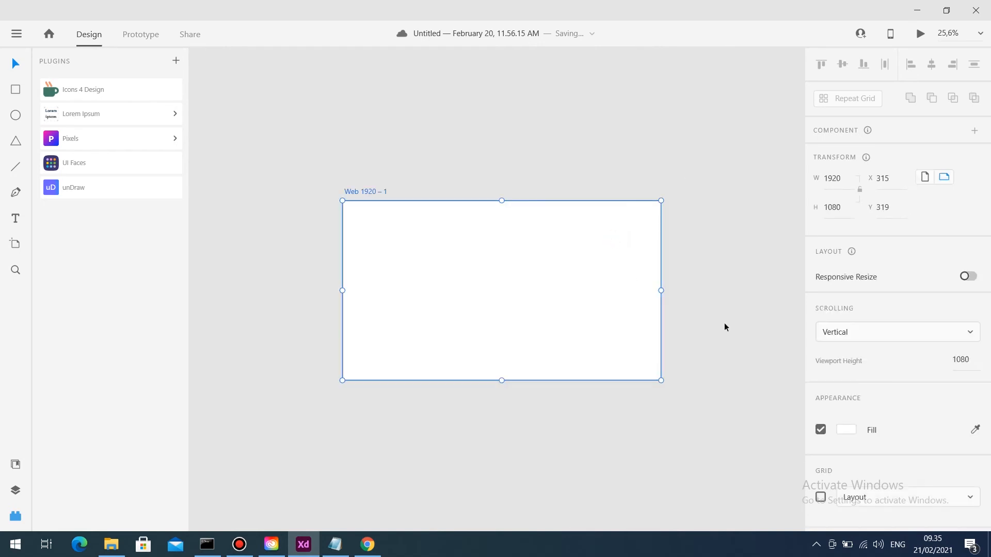
scroll(753, 448, down, 1)
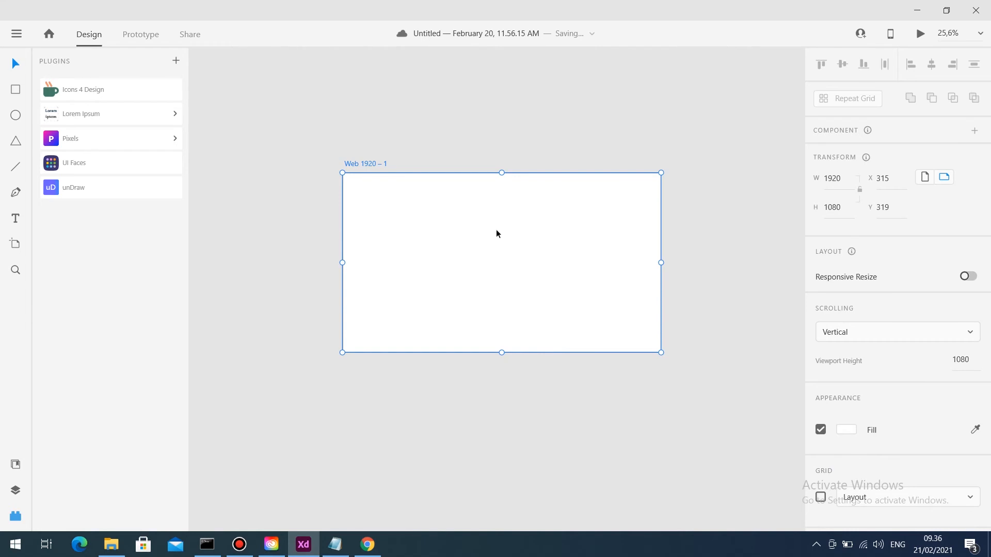
click(324, 159)
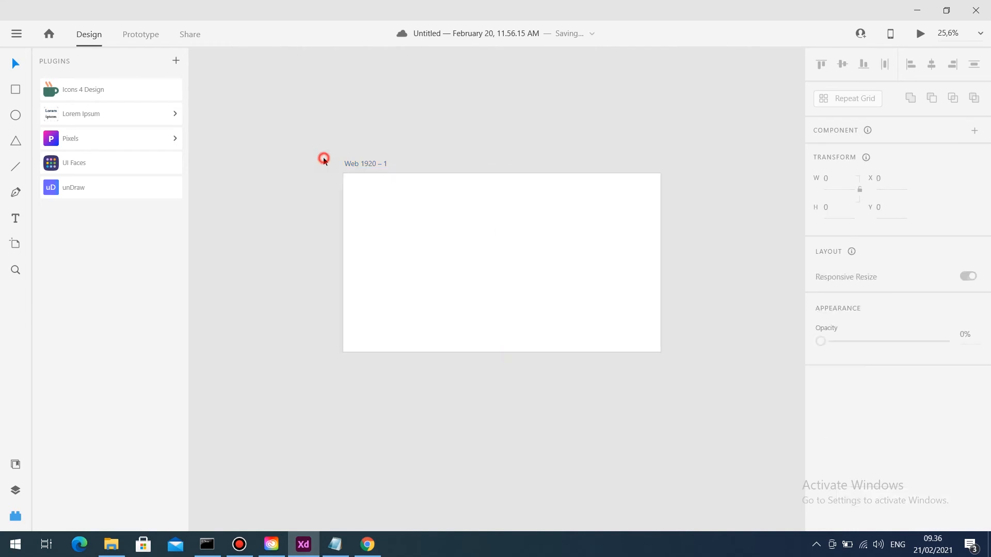
click(352, 164)
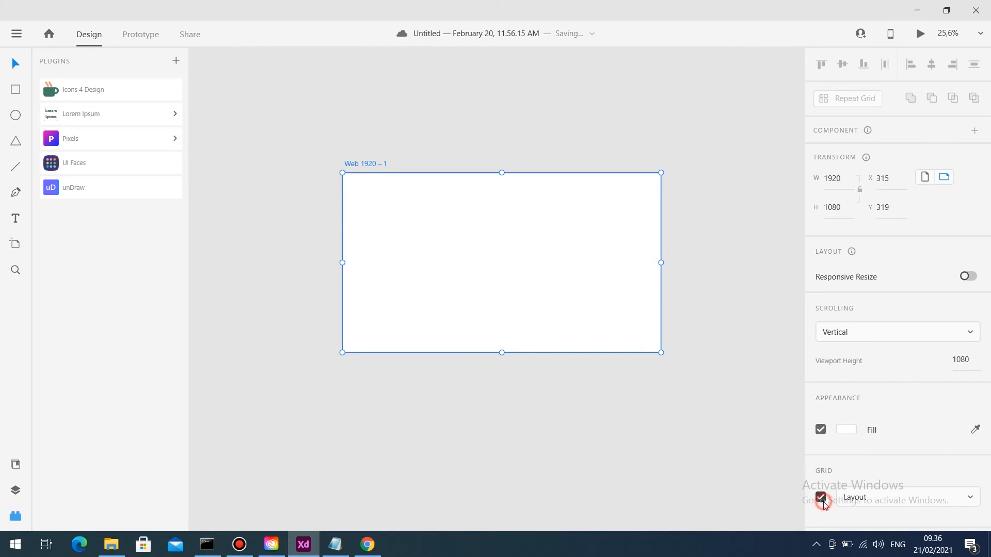
click(822, 500)
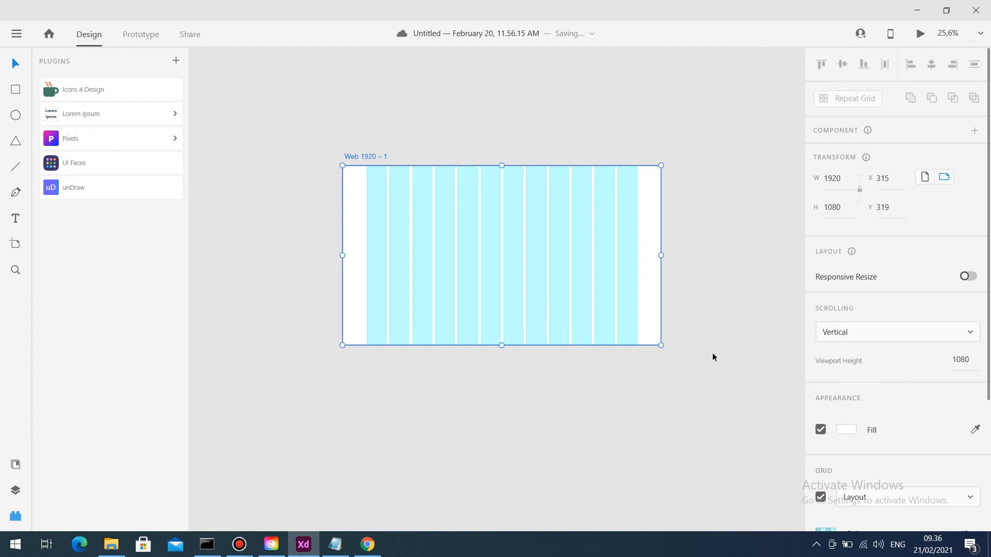
scroll(451, 234, up, 3)
click(451, 234)
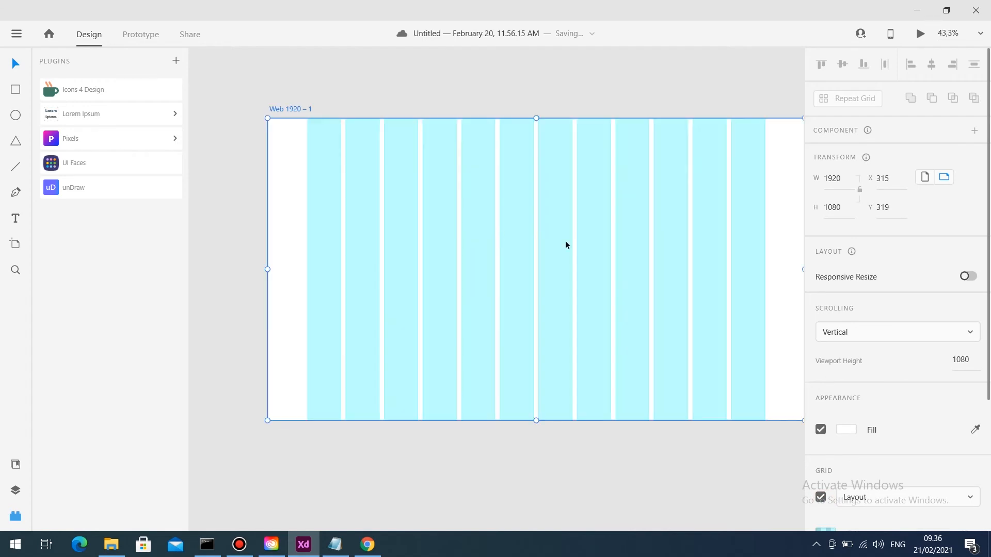
scroll(559, 239, right, 2)
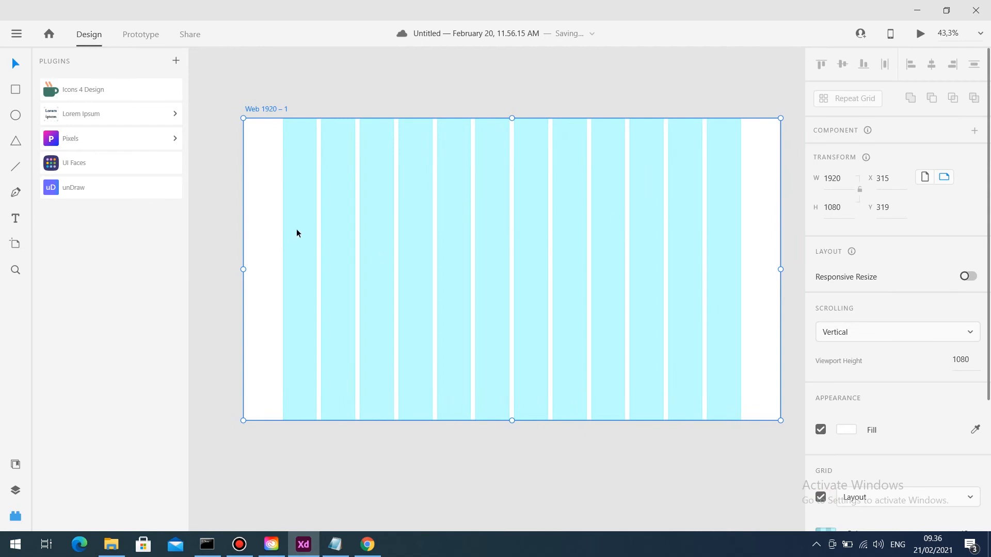
- Set the layout grid's column count to 10
scroll(907, 391, down, 3)
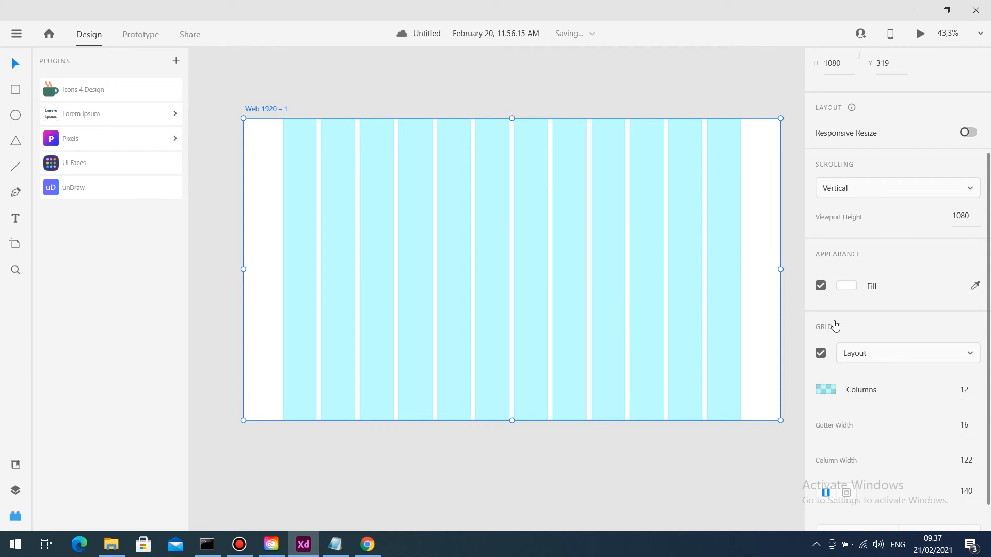
click(970, 390)
click(979, 397)
key(BackSpace)
text(0)
key(Return)
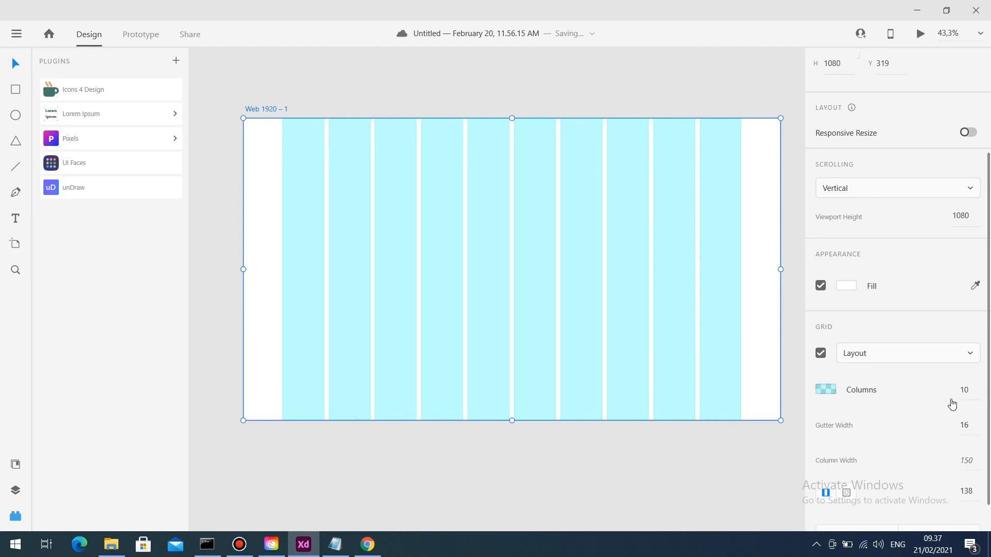
key(BackSpace)
key(ctrl+z)
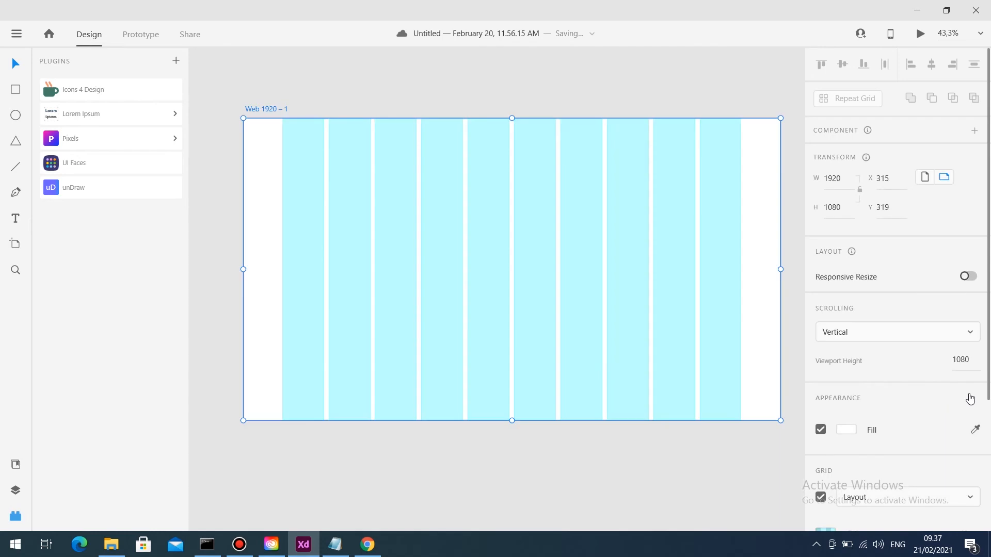
- Set the layout grid's column count to 8 and return it to 12
scroll(960, 433, down, 3)
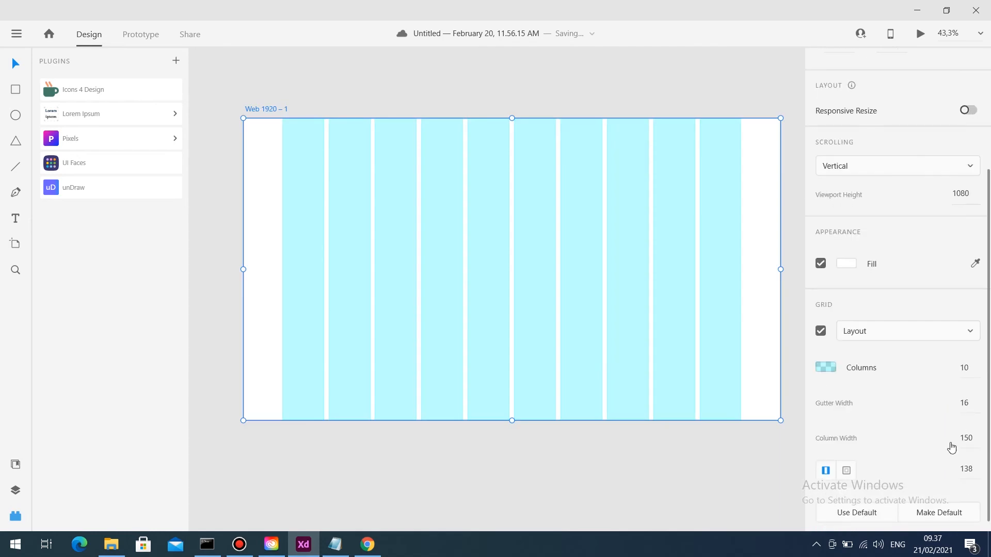
click(970, 367)
text(8)
key(Return)
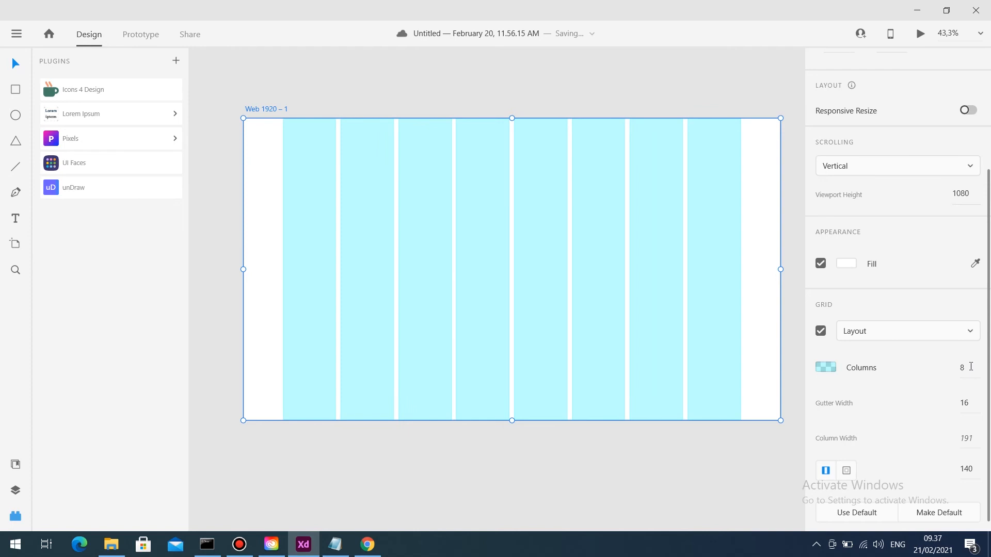
click(971, 366)
text(12)
key(Return)
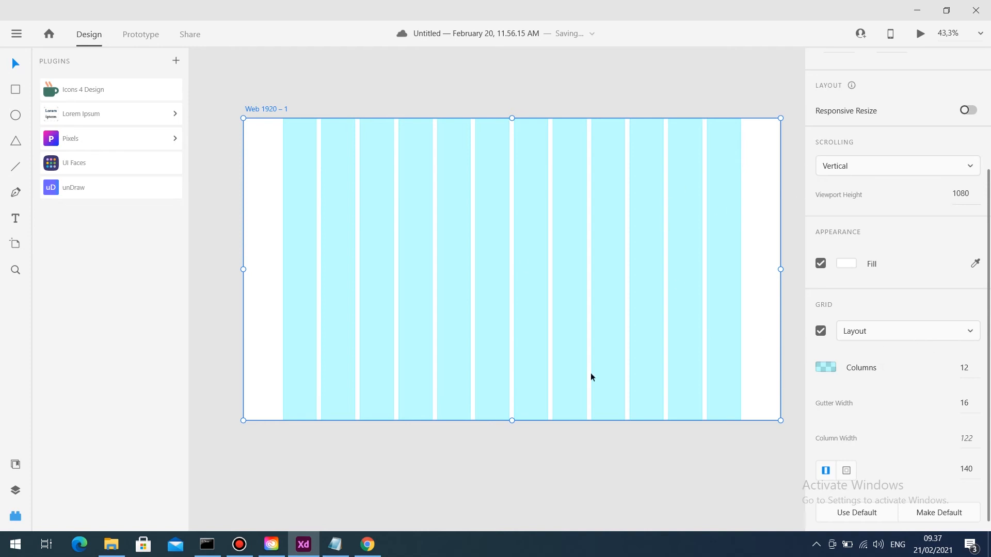
- Change the artboard's grid type to Square and inspect the squares up close
click(911, 330)
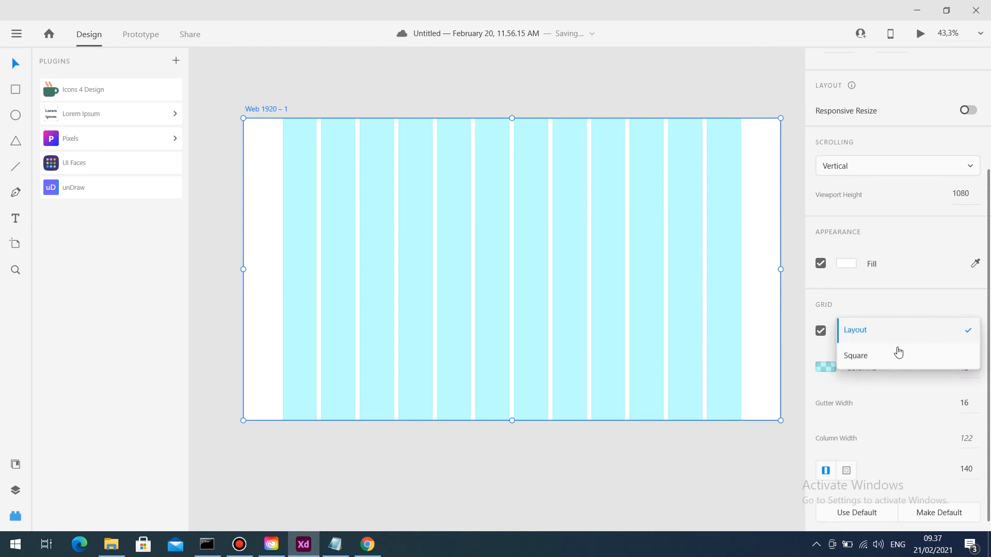
click(892, 355)
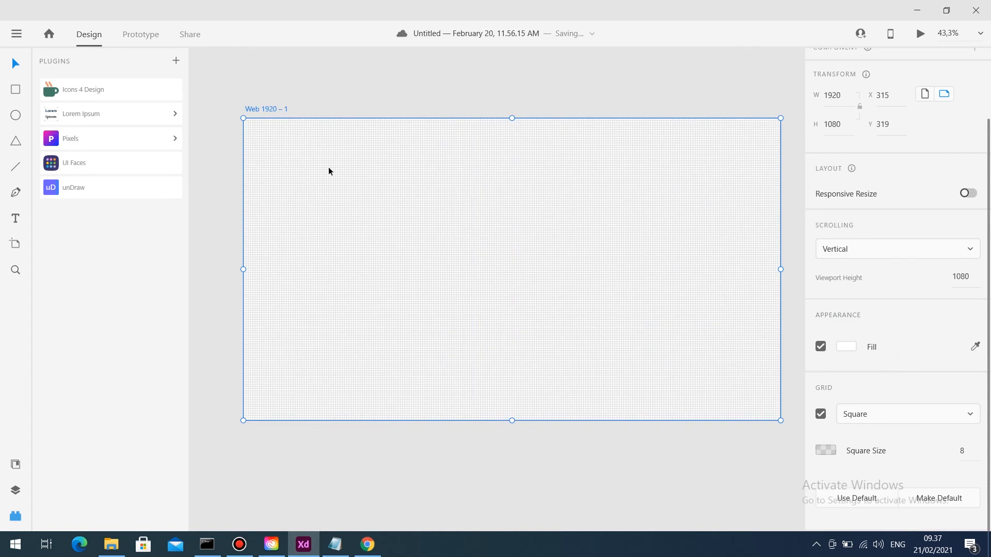
scroll(253, 132, up, 5)
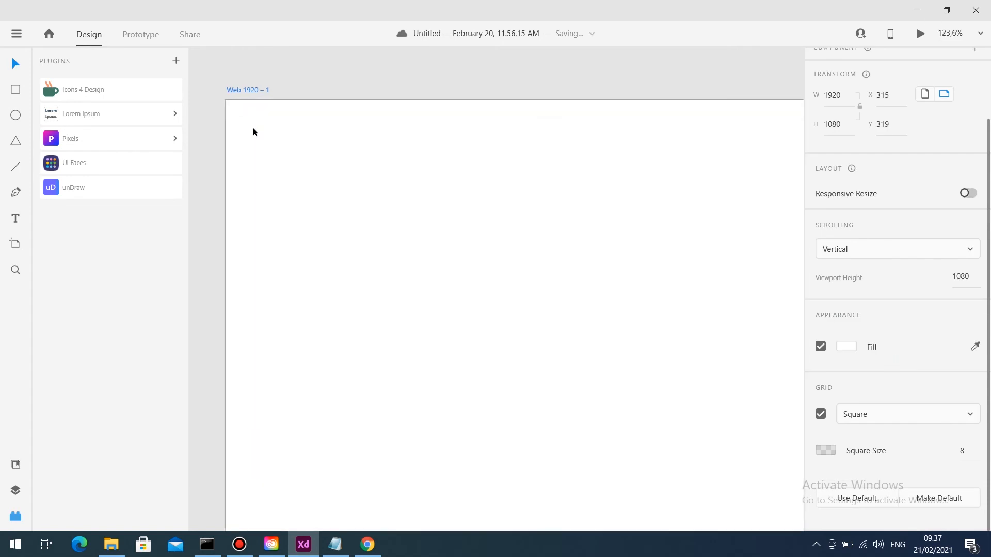
scroll(331, 254, down, 2)
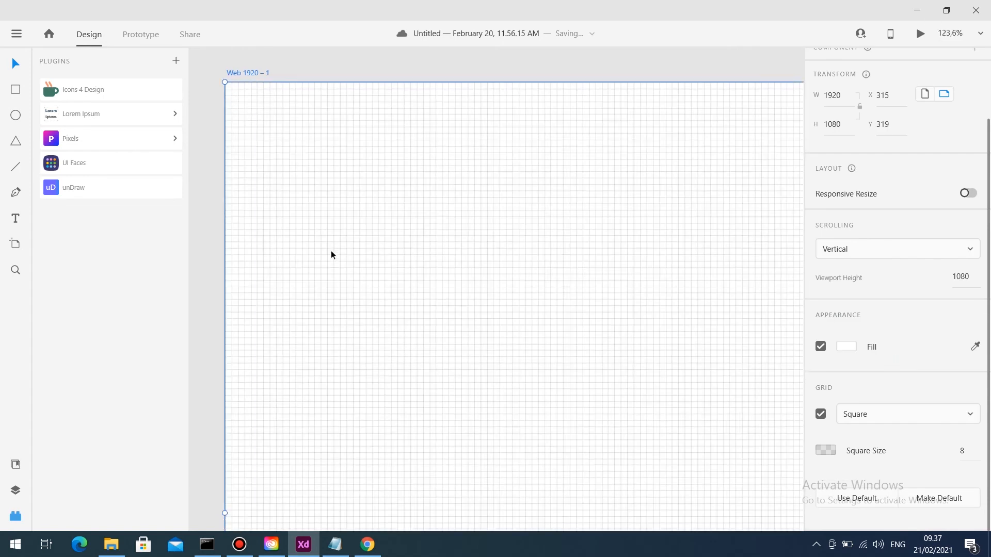
scroll(330, 268, up, 2)
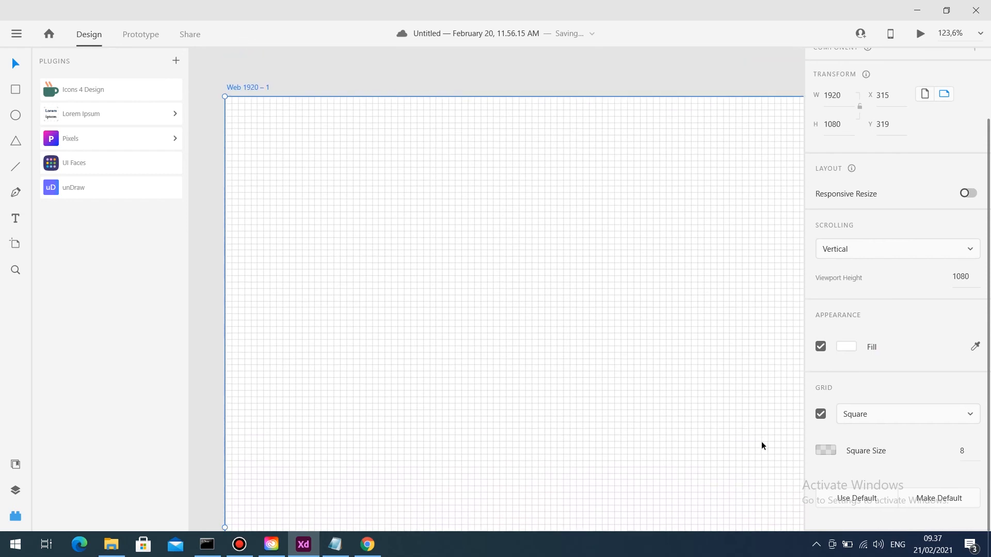
- Set the square grid's size to 10 and restore it to 8
click(971, 451)
text(10)
key(Return)
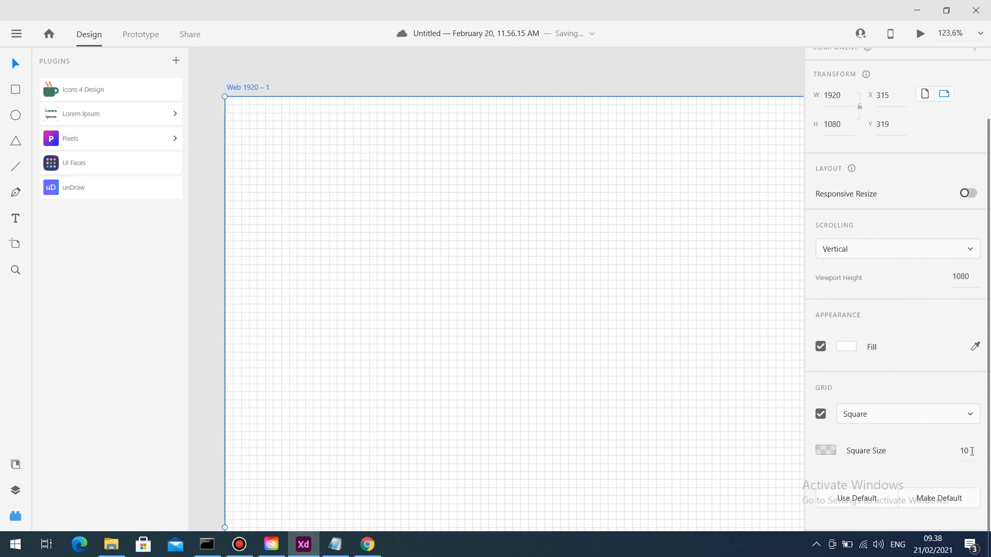
click(971, 451)
text(8)
key(Return)
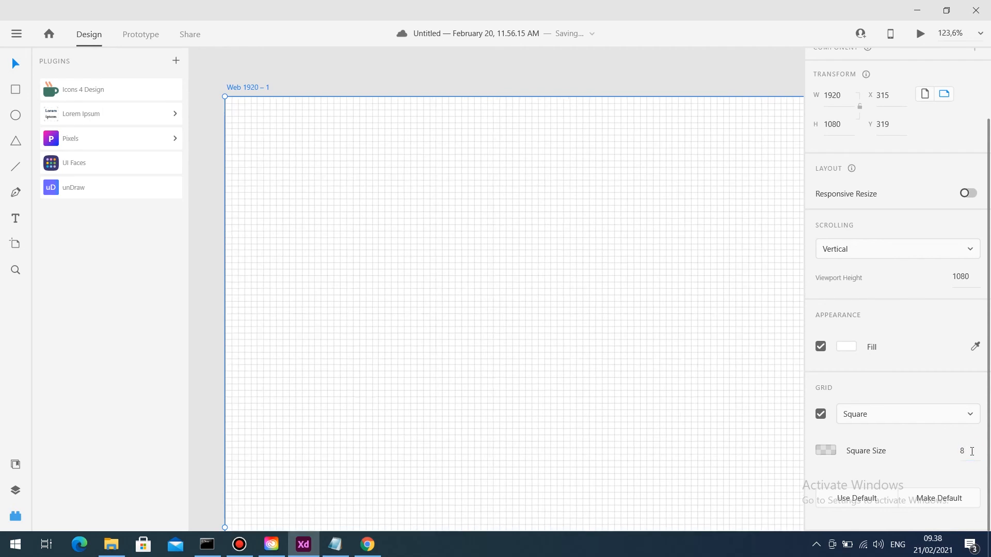
- Switch the artboard's grid type back to Layout
click(875, 413)
click(871, 396)
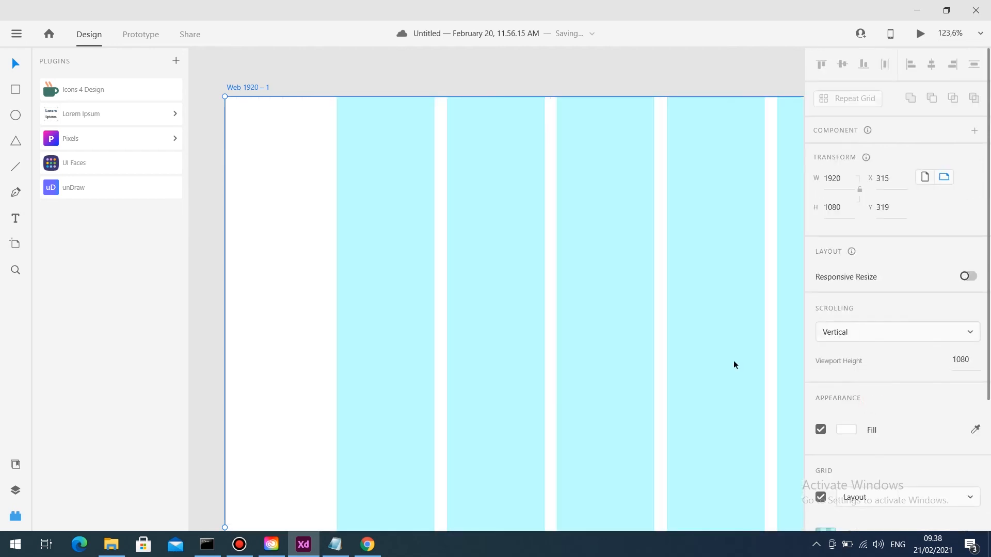
scroll(528, 339, down, 7)
scroll(528, 338, down, 1)
scroll(528, 339, right, 2)
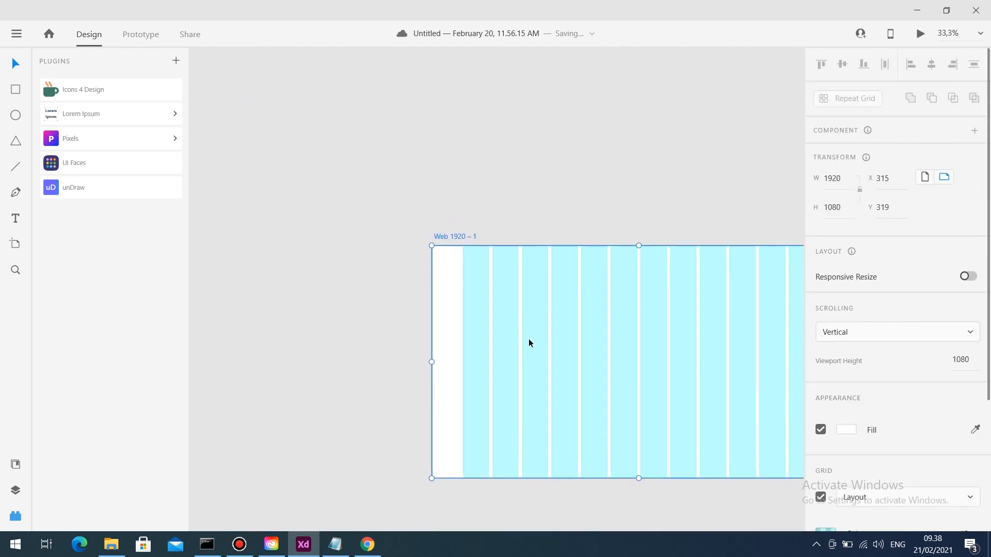
scroll(528, 343, right, 1)
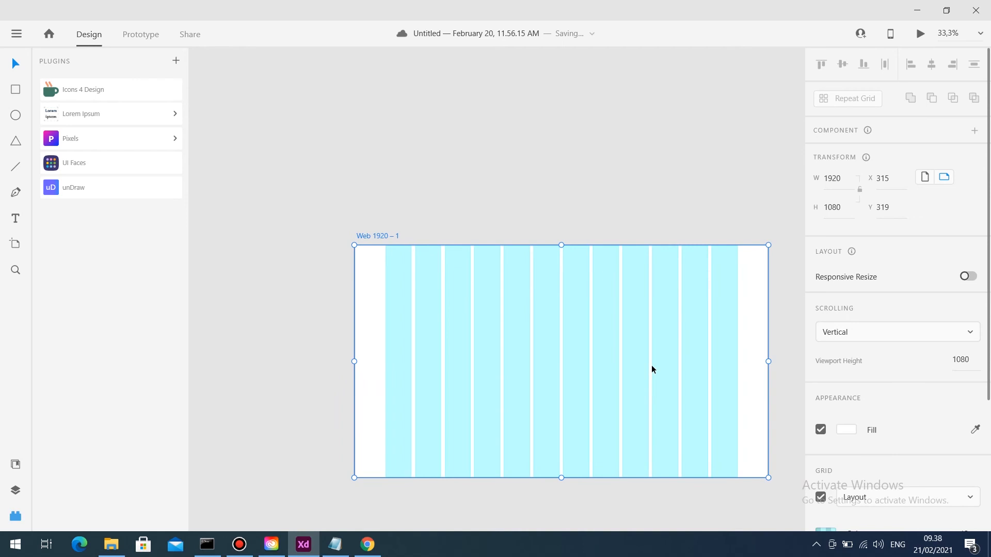
scroll(746, 383, up, 3)
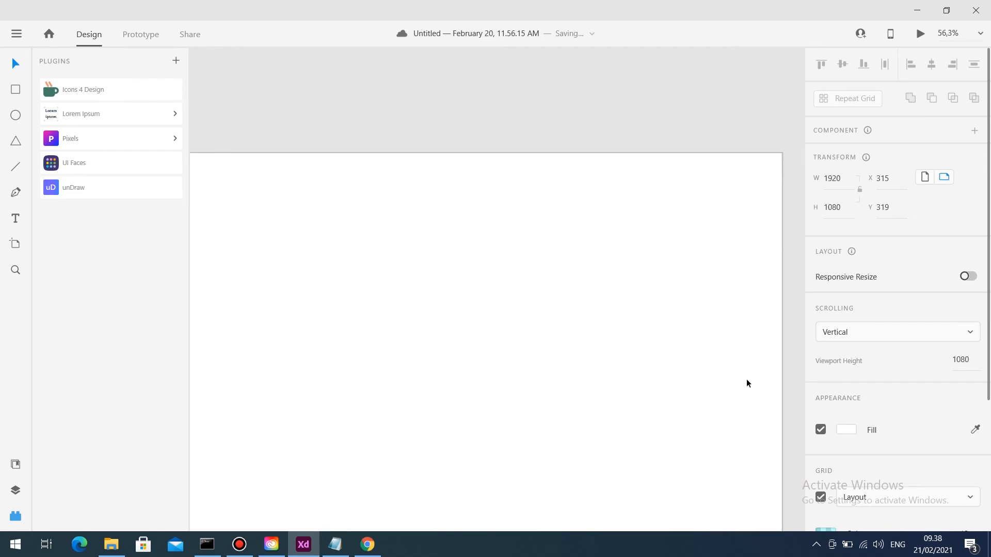
scroll(746, 383, down, 1)
scroll(746, 383, down, 1)
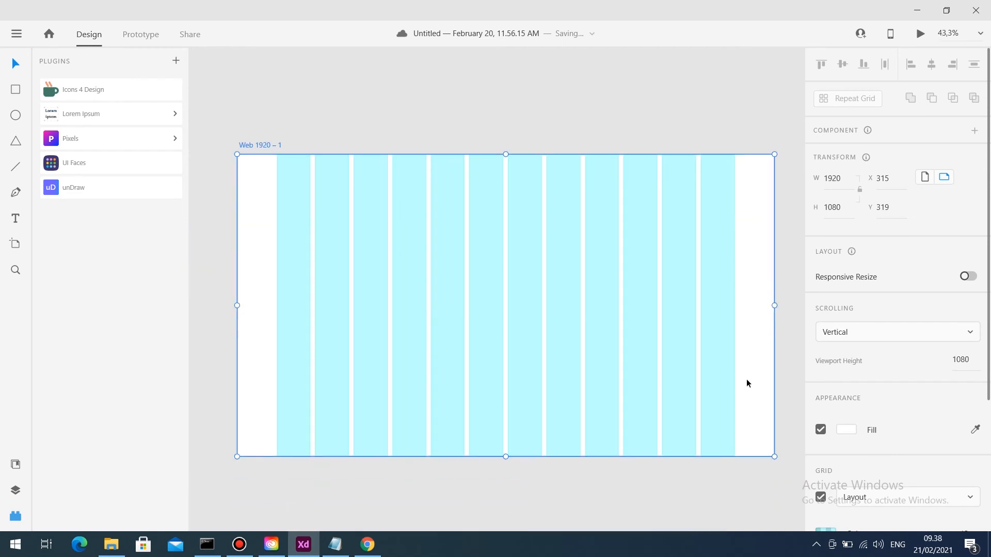
- Recolour the layout grid's columns to grey #6D6D6D
scroll(872, 473, down, 2)
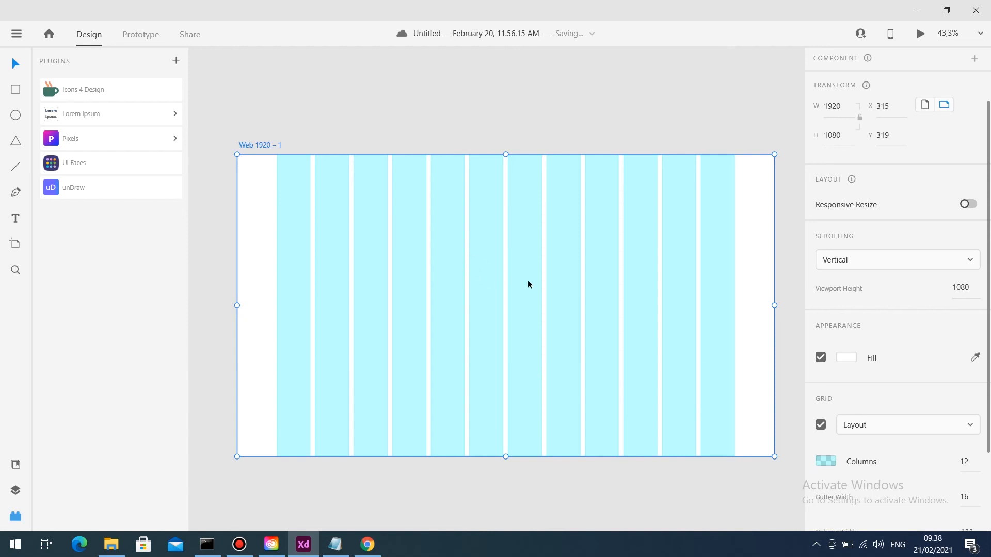
click(824, 465)
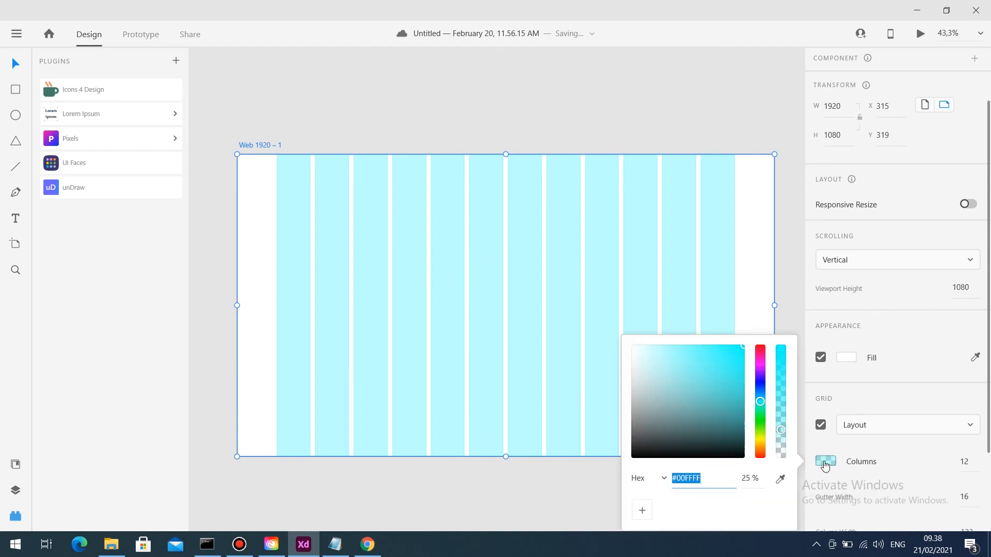
click(729, 387)
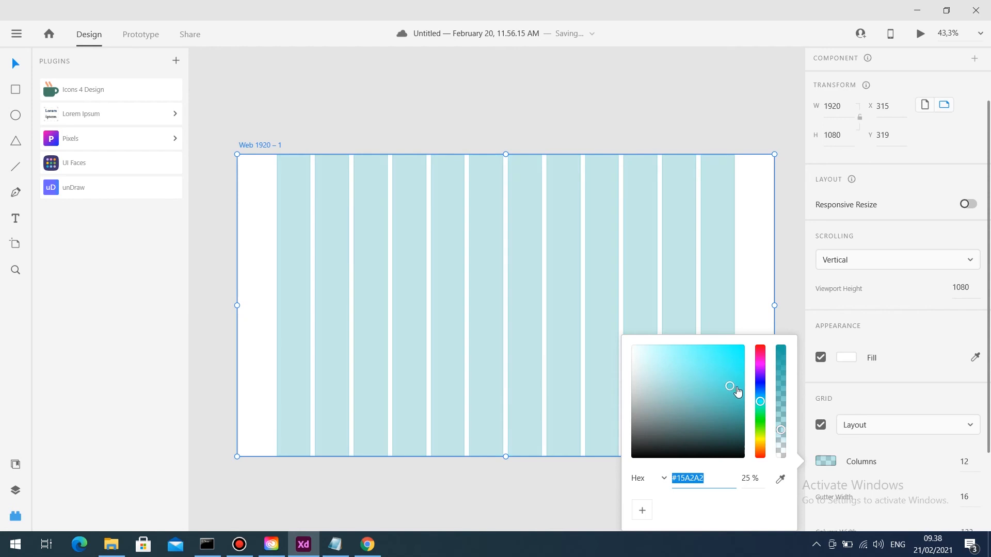
mouse_move(731, 388)
mouse_down()
mouse_move(723, 430)
mouse_move(617, 413)
mouse_move(614, 376)
mouse_move(610, 444)
mouse_move(603, 385)
mouse_move(639, 376)
mouse_move(628, 369)
mouse_move(614, 399)
mouse_move(604, 379)
mouse_up()
mouse_move(737, 380)
mouse_down()
mouse_move(753, 380)
mouse_move(748, 343)
mouse_up()
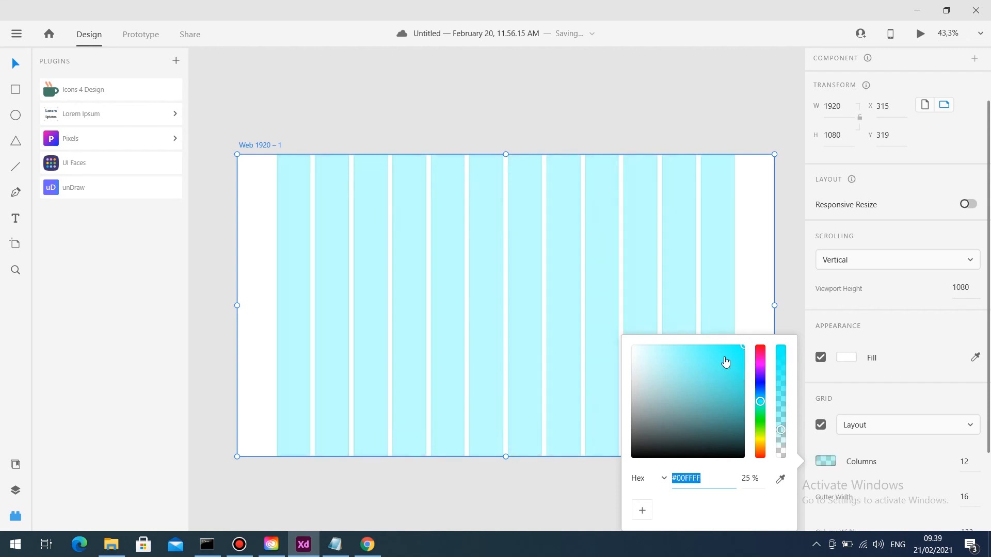
mouse_move(641, 400)
mouse_down()
mouse_move(614, 394)
mouse_move(602, 441)
mouse_up()
click(631, 386)
mouse_move(609, 395)
mouse_down()
mouse_move(604, 378)
mouse_move(595, 412)
mouse_up()
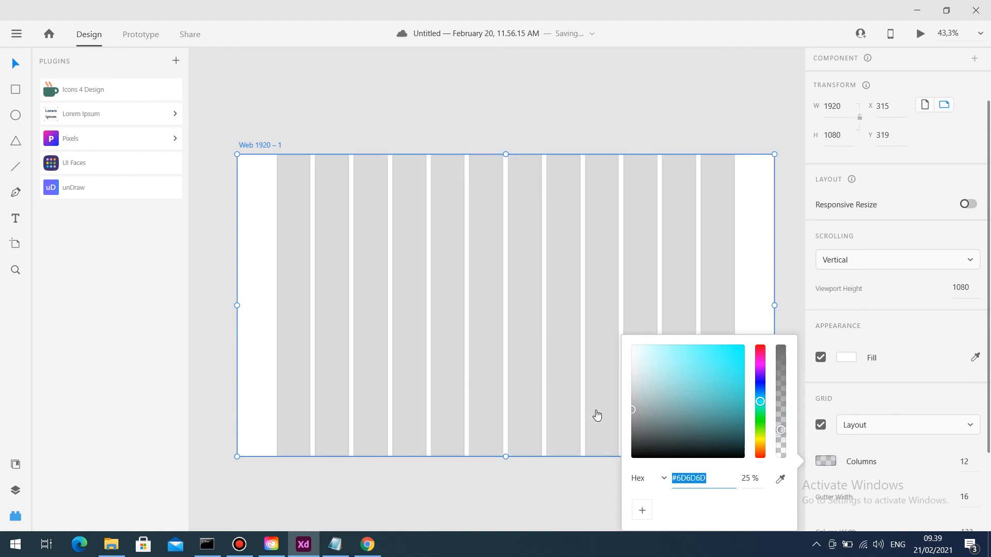
click(820, 461)
- Set the layout grid's gutter width to 18 and return it to 16
scroll(884, 410, down, 3)
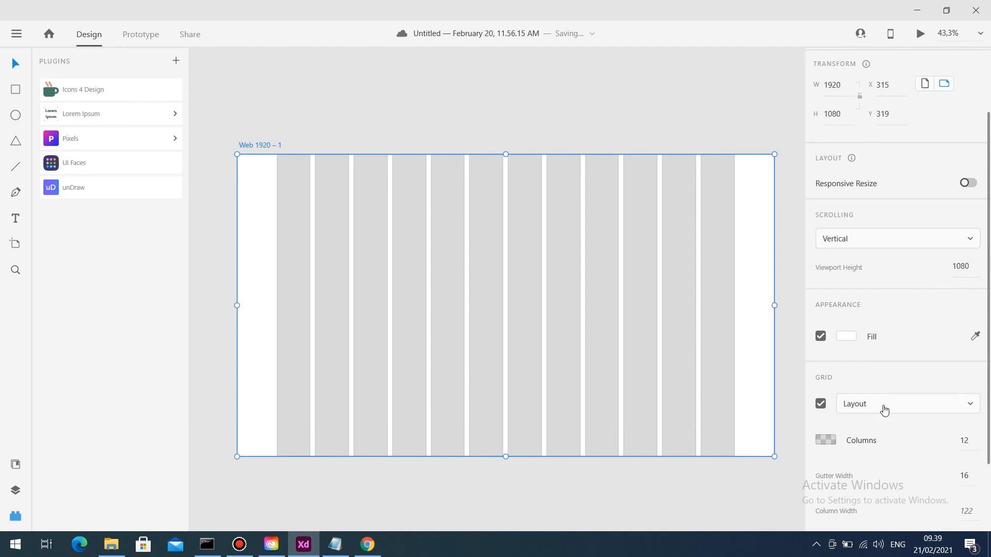
scroll(882, 409, down, 1)
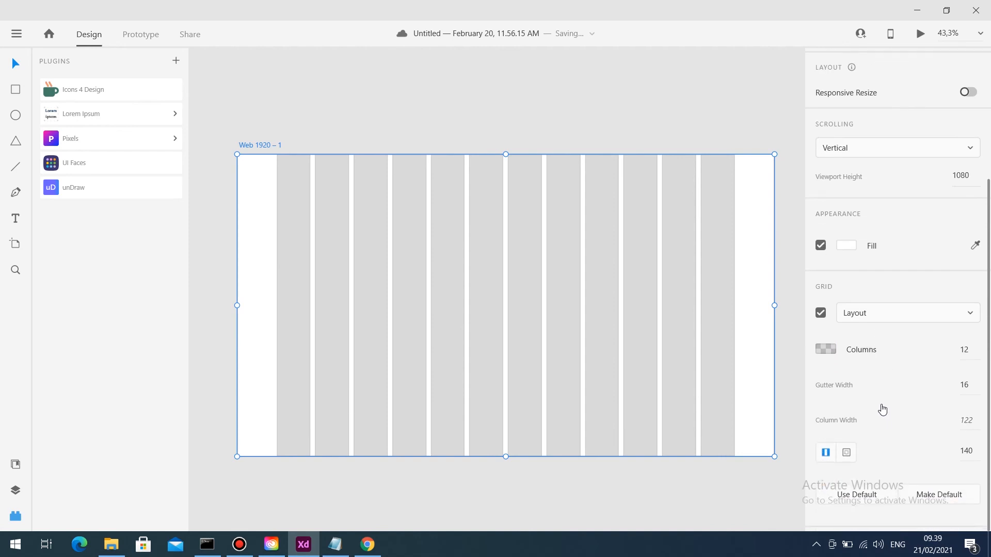
click(976, 387)
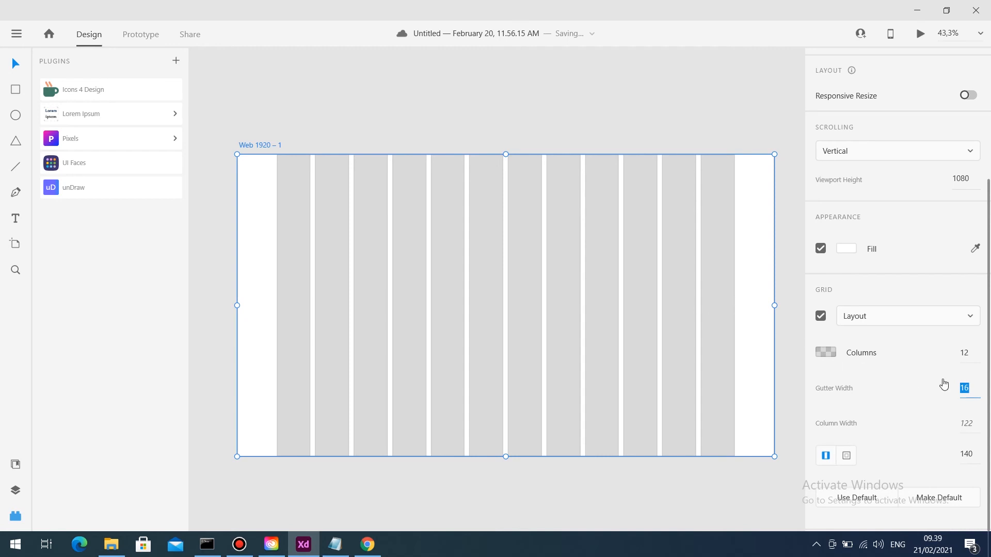
text(18)
key(Return)
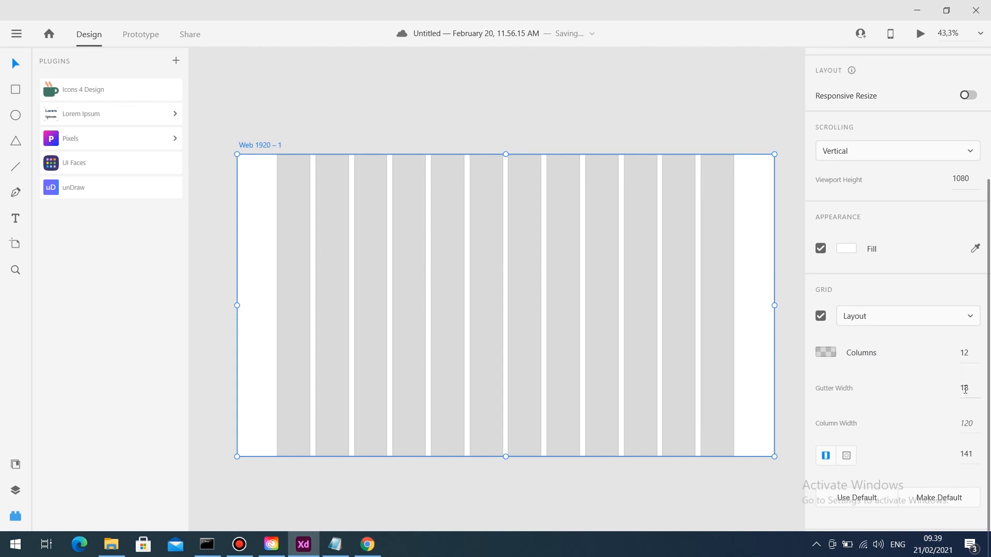
click(969, 389)
text(16)
key(Return)
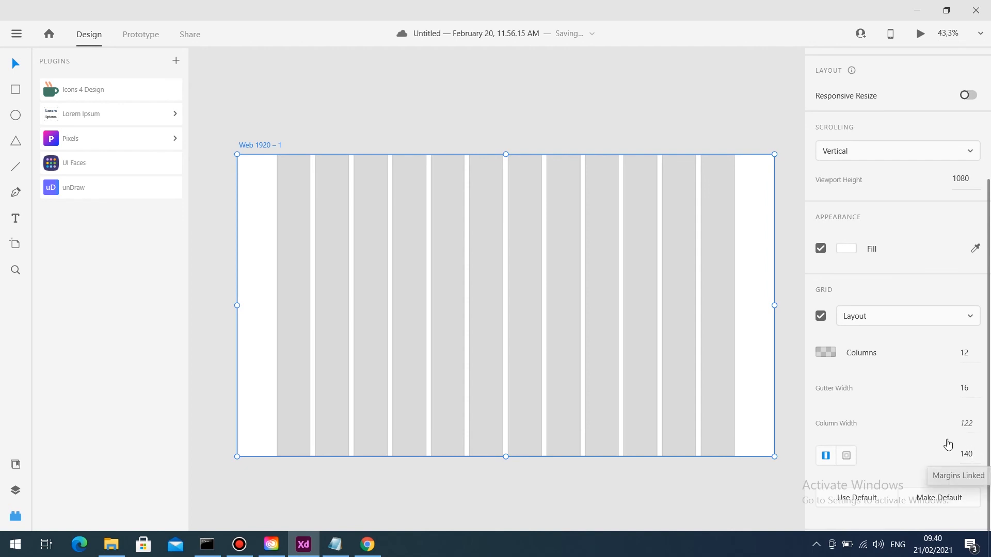
- Set the layout grid's linked left and right margins to 120, and link the two side margins again after separating them
click(651, 131)
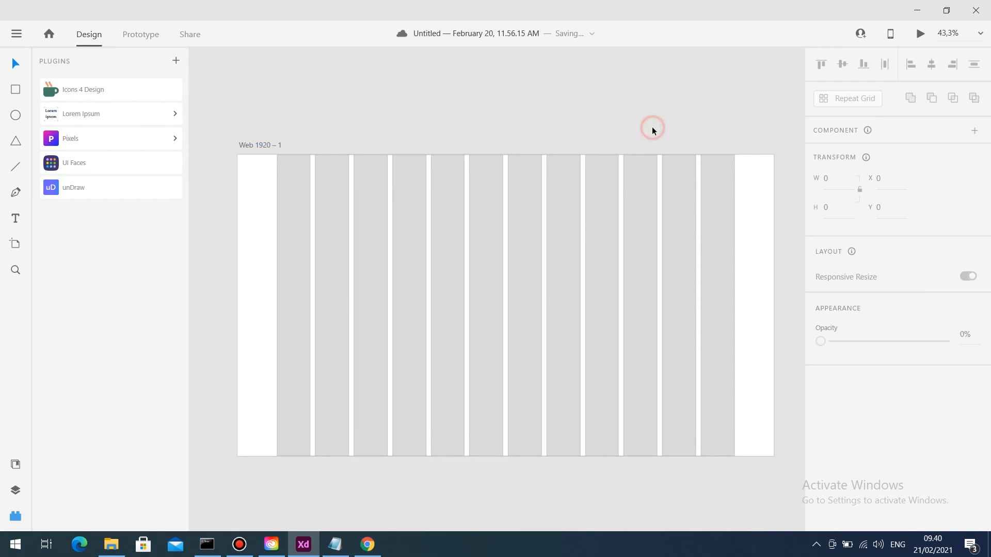
click(253, 148)
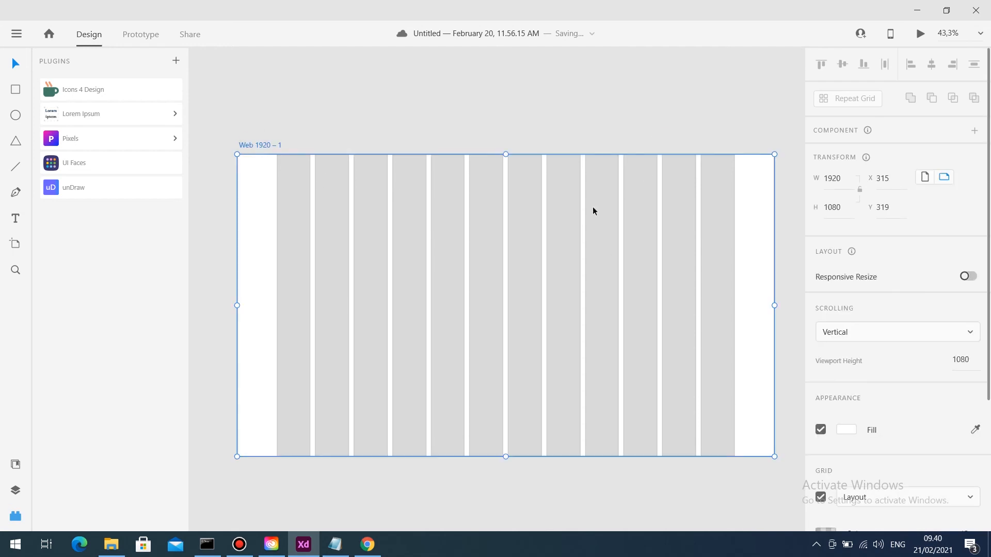
scroll(912, 411, down, 4)
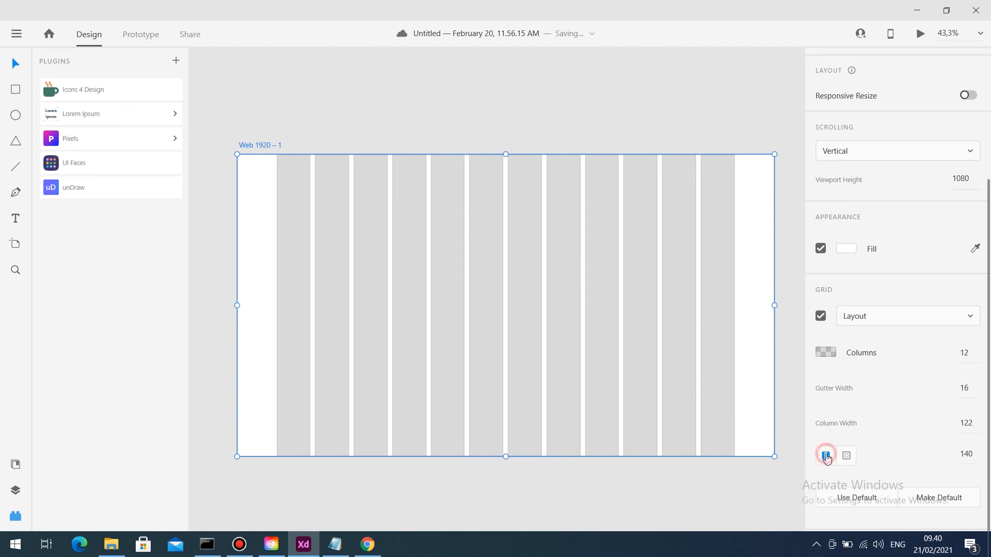
click(972, 455)
text(120)
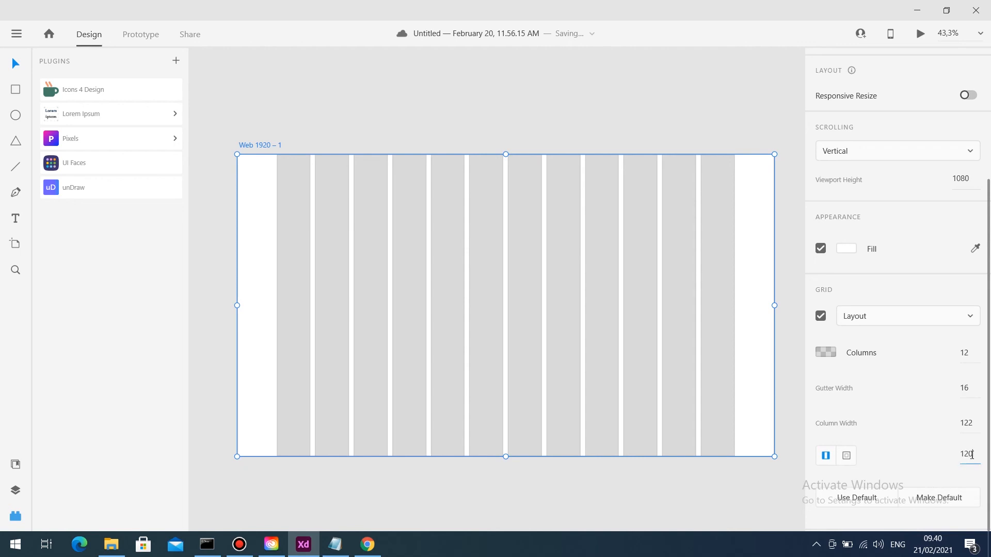
key(Return)
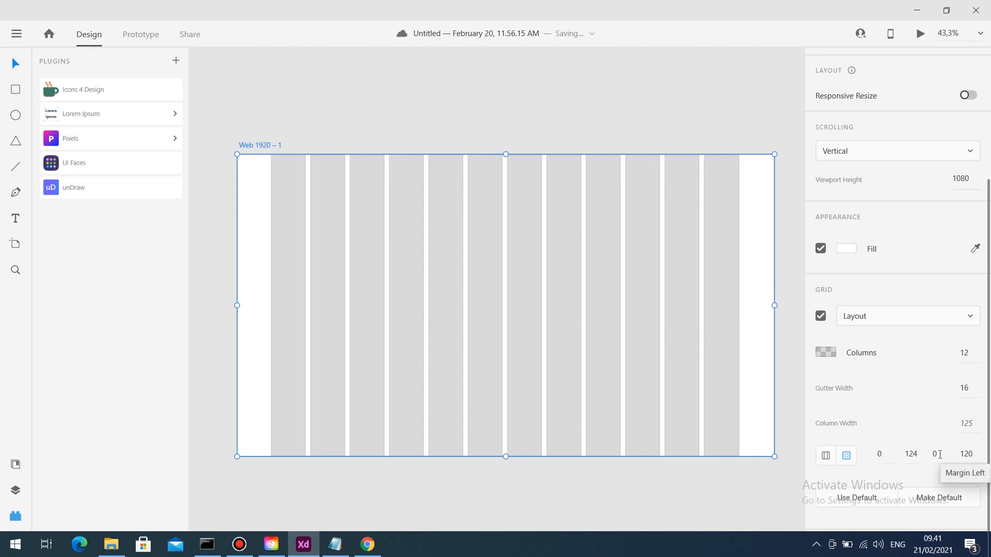
click(819, 457)
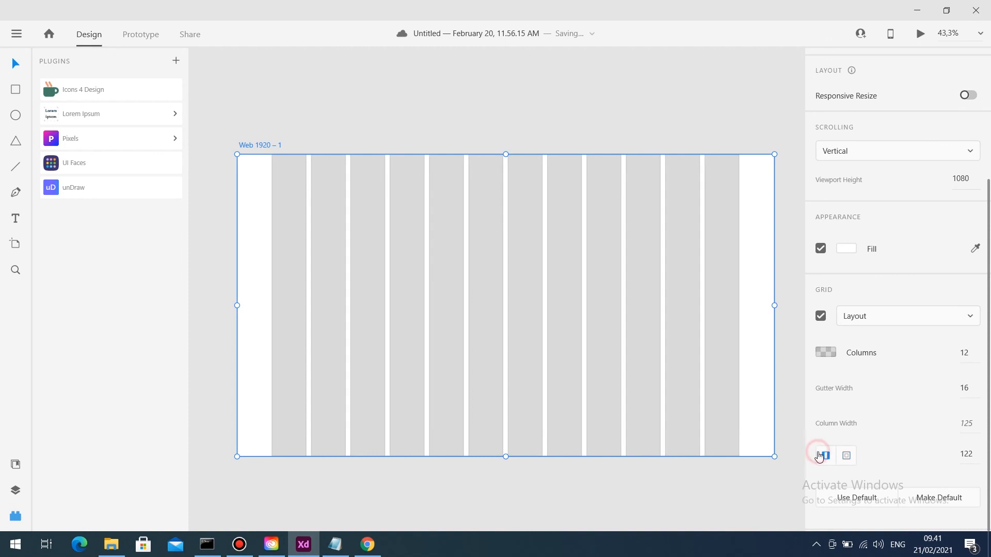
click(970, 458)
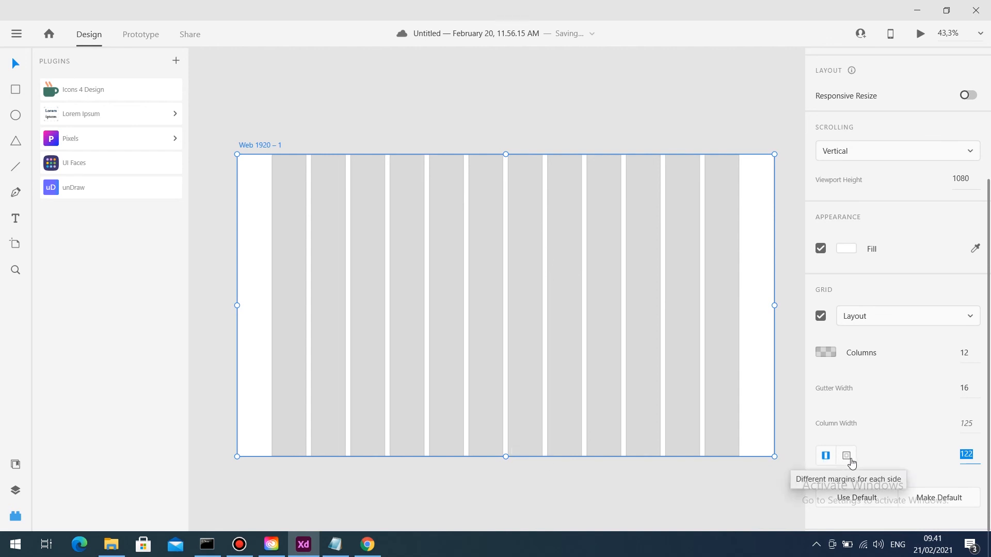
- Switch the layout grid to different margins for each side and set the top margin to 20
click(850, 459)
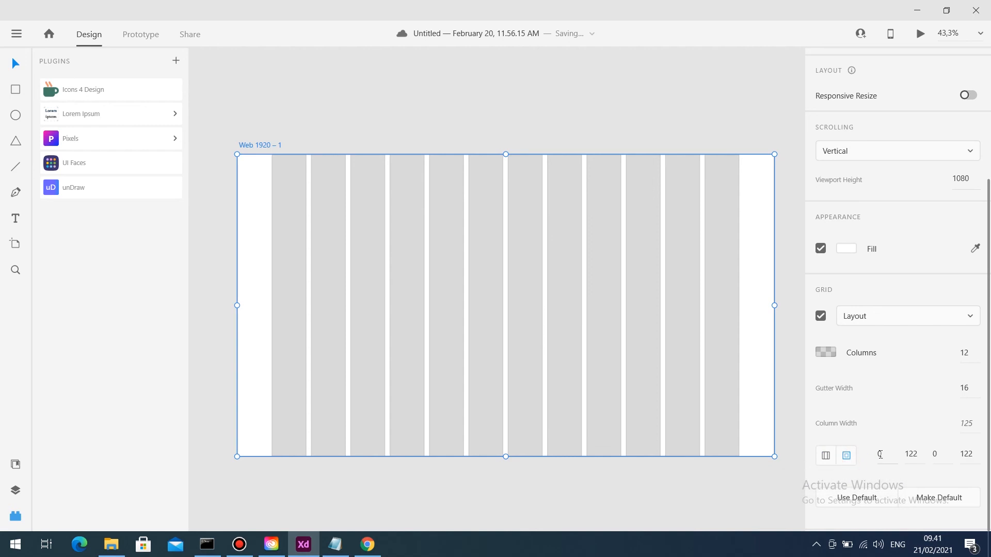
click(892, 453)
click(913, 452)
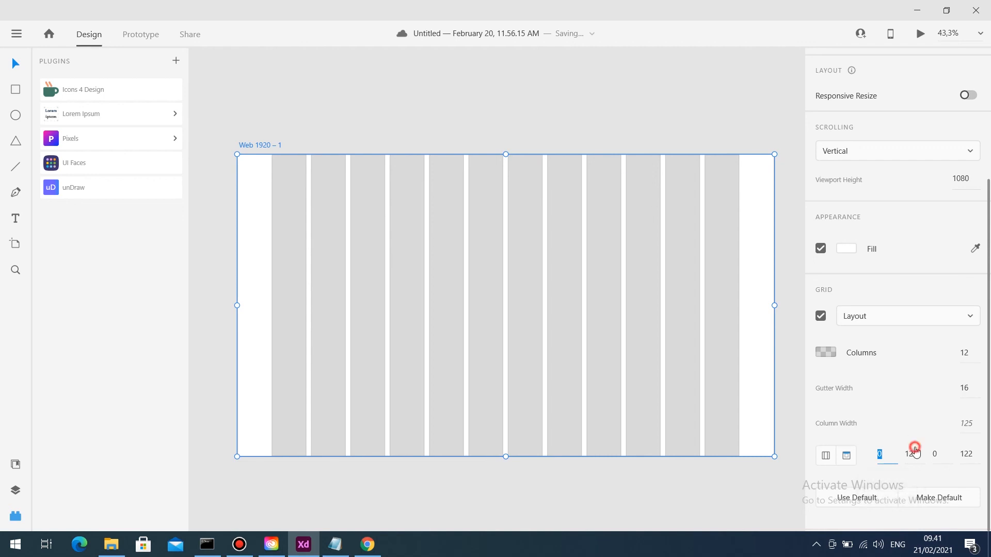
click(943, 458)
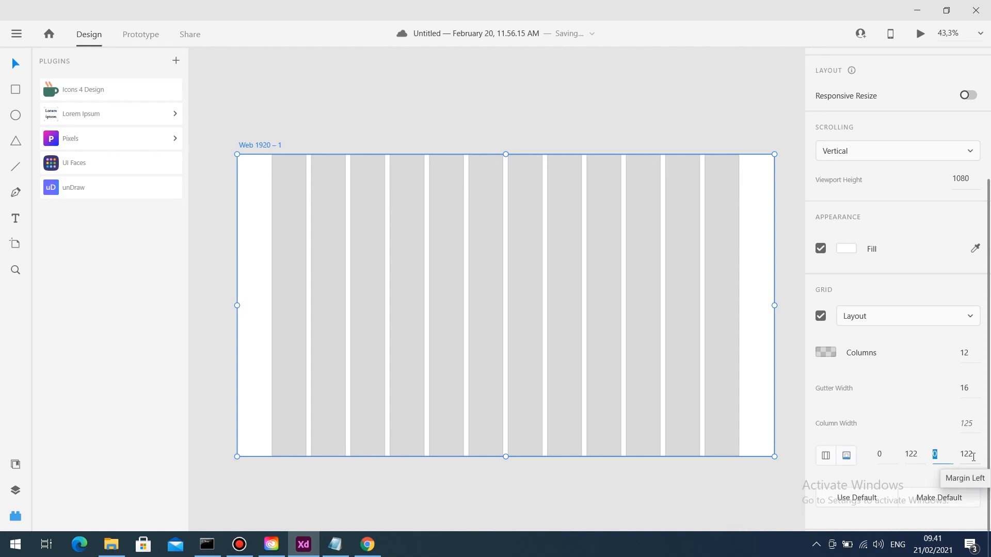
click(885, 453)
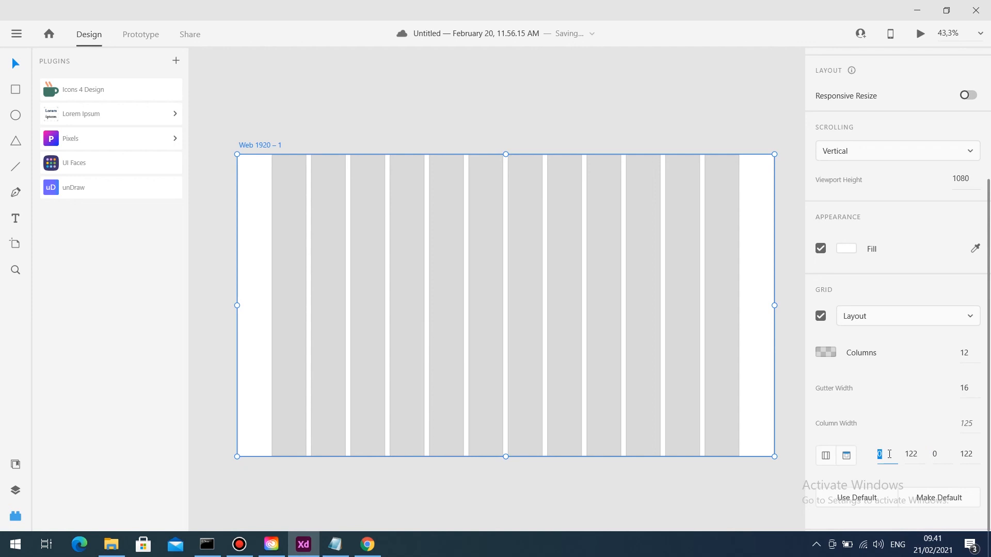
text(20)
key(Return)
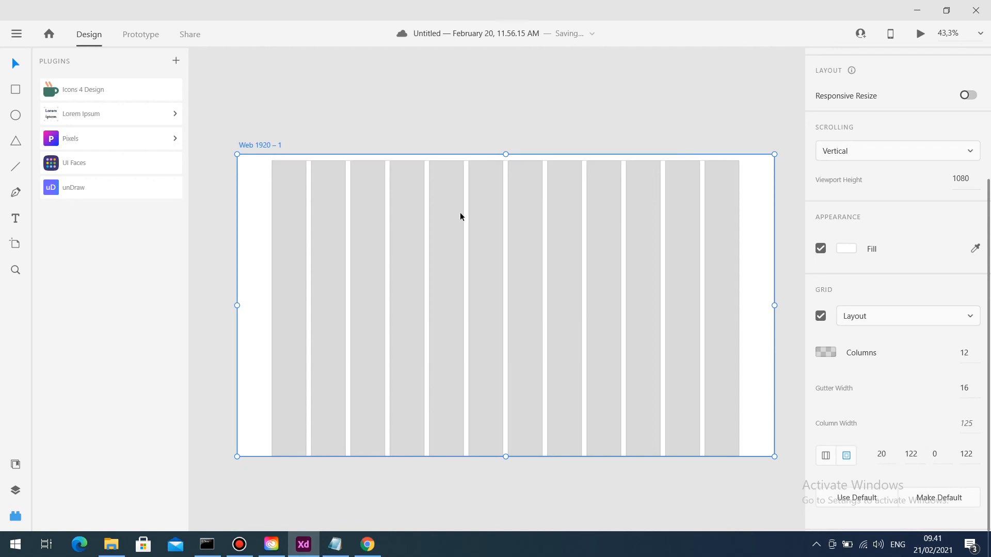
click(440, 103)
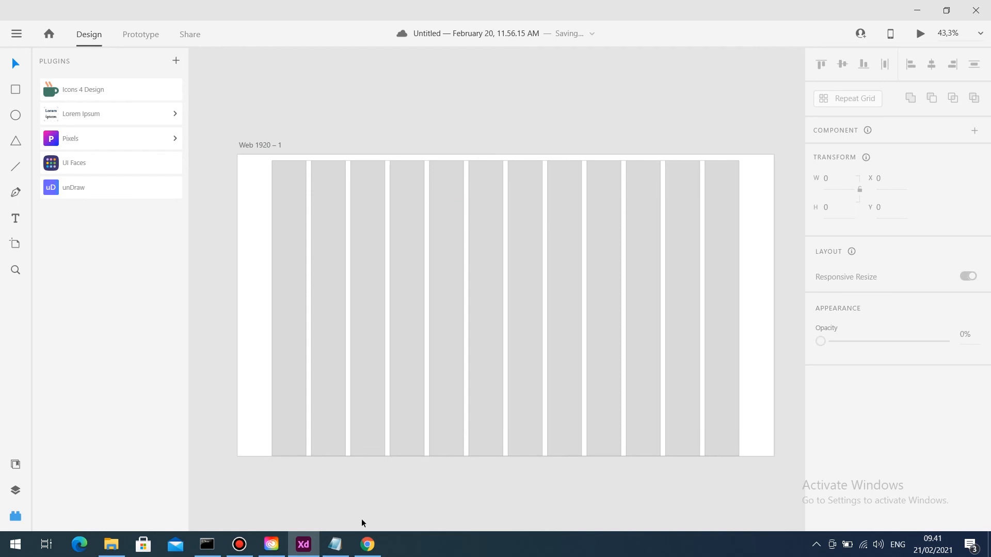
- Return the layout grid's top margin to 0, link the left and right margins, and deselect the artboard
click(274, 147)
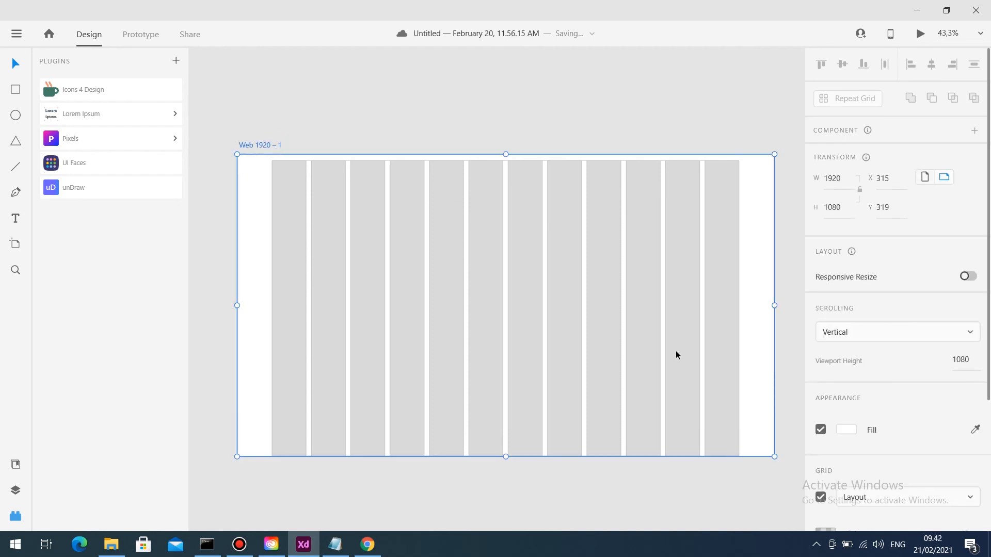
scroll(833, 428, down, 3)
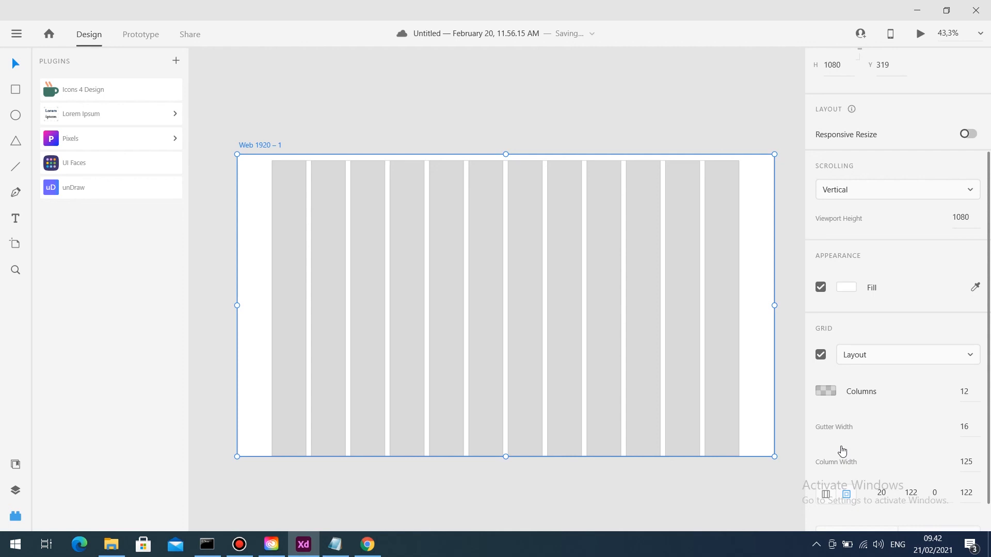
click(884, 493)
key(Left)
key(ctrl+a)
key(BackSpace)
text(0)
key(Return)
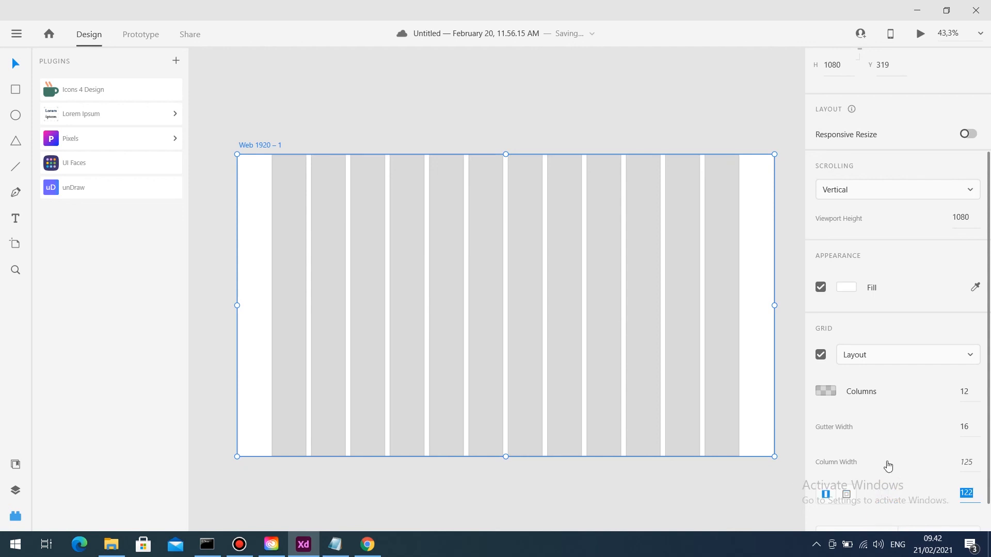
scroll(887, 466, down, 1)
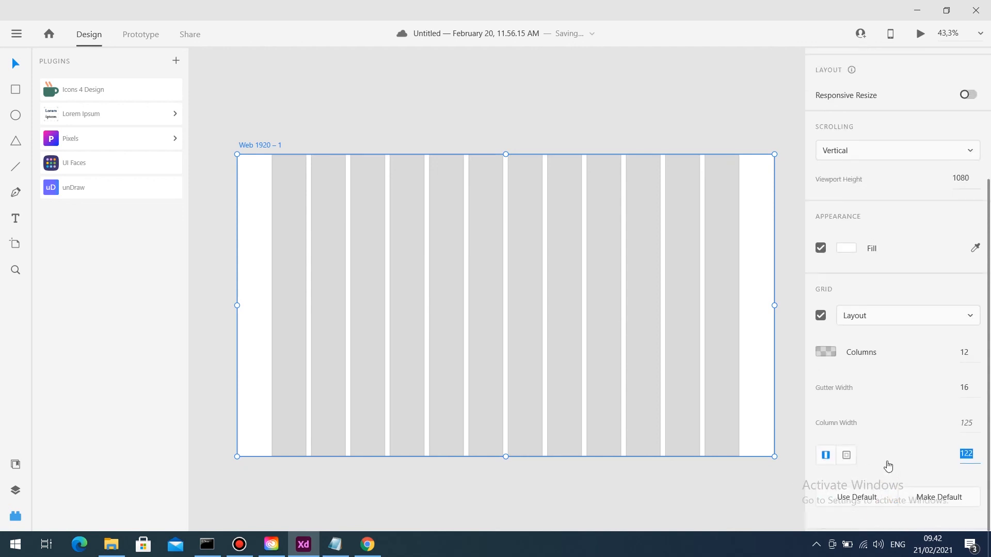
click(423, 87)
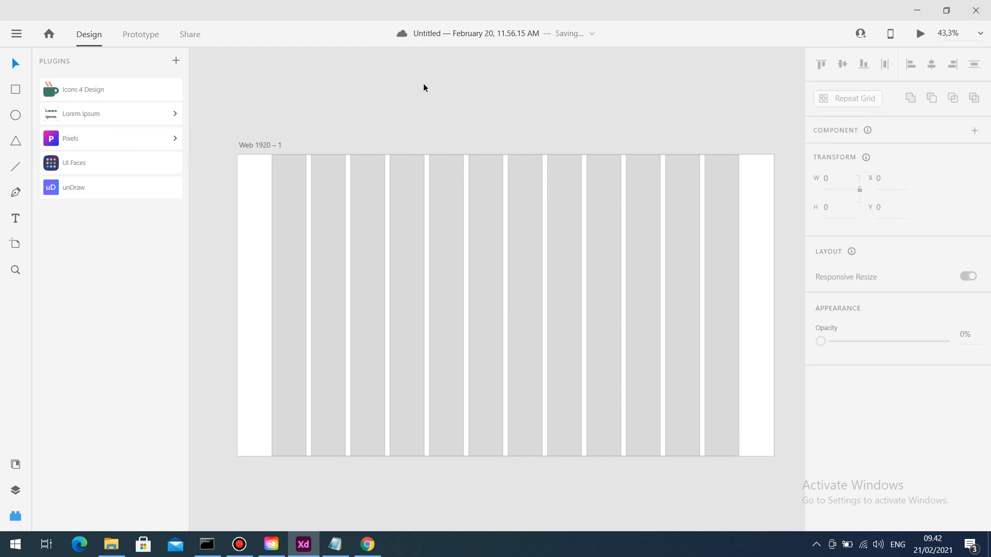